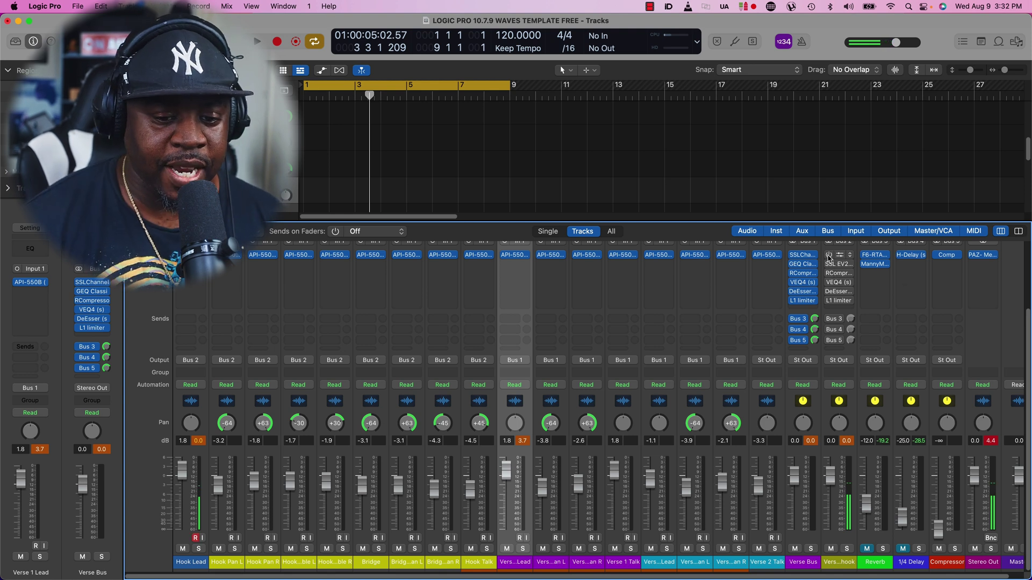
Step: Re-activate the bypassed lower insert plug-ins on the Verse 2 + hook strip
{"action": "left_click_drag", "start_coordinate": [829, 263], "coordinate": [833, 305]}
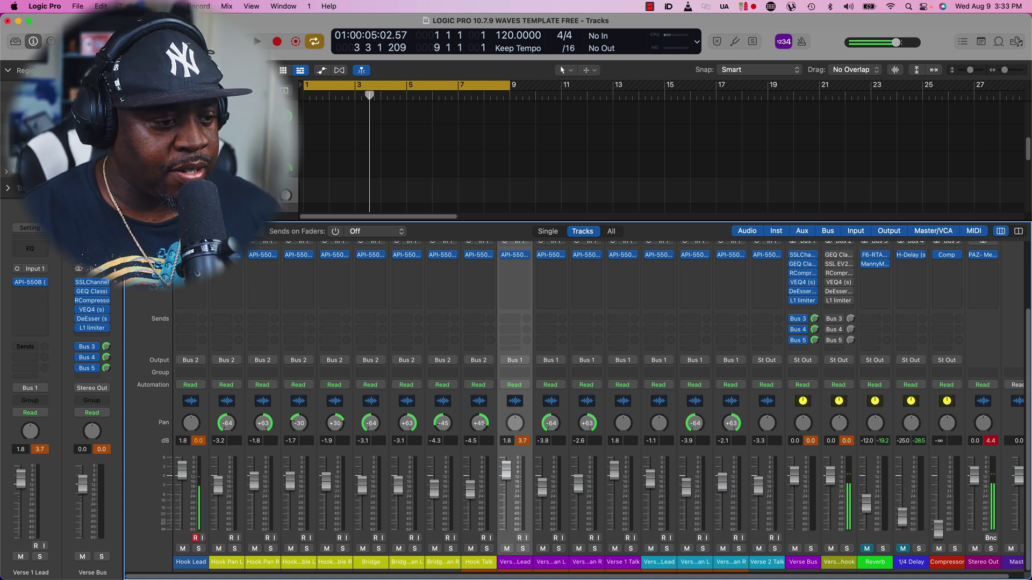
Step: Bring up the API-550B EQ on the Hook Lead channel
{"action": "left_click", "coordinate": [191, 255]}
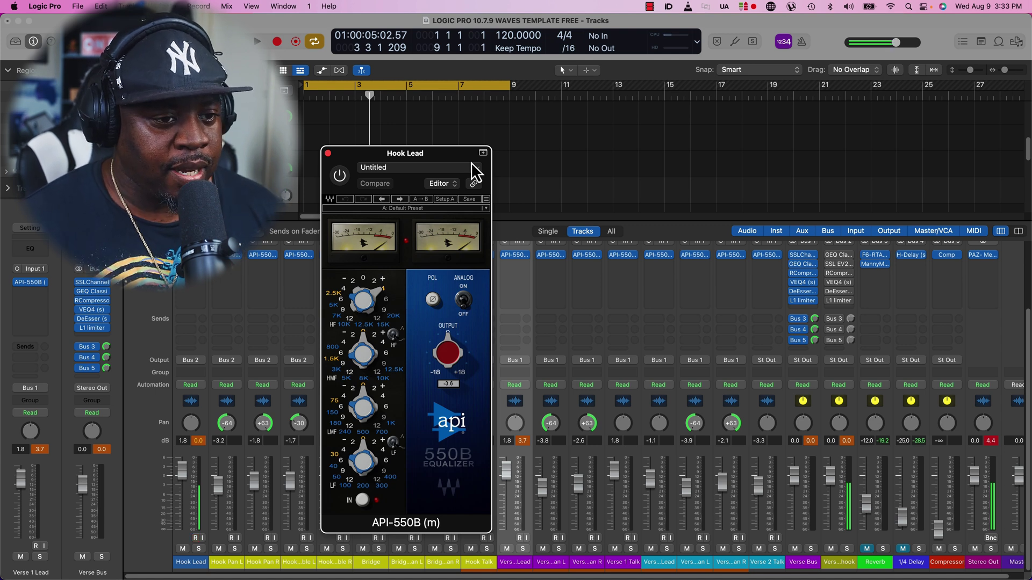
Step: Close the Hook Lead API-550B, then inspect and close Verse 2 + hook's GEQ Classic
{"action": "left_click", "coordinate": [328, 153]}
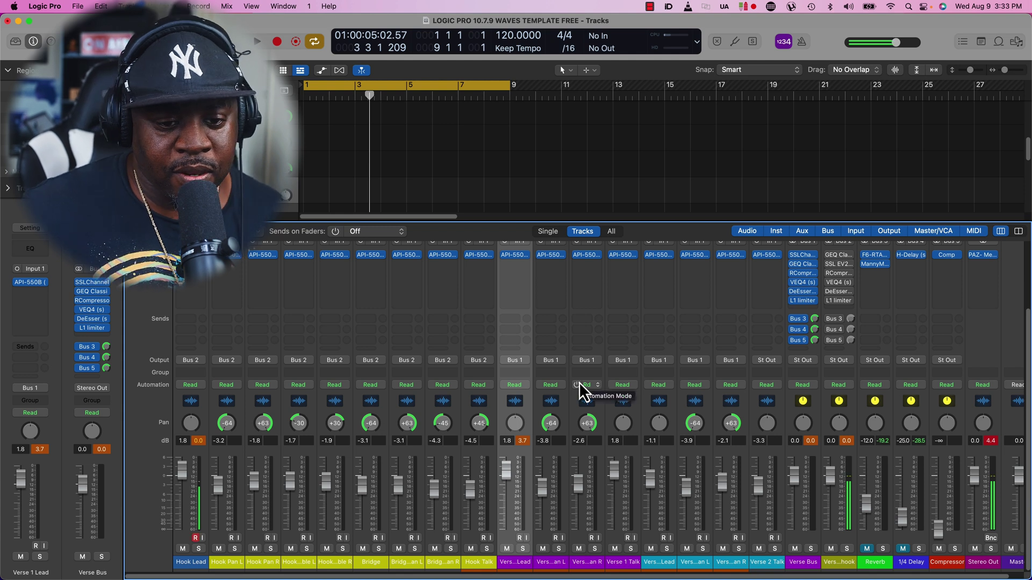
{"action": "left_click", "coordinate": [840, 257]}
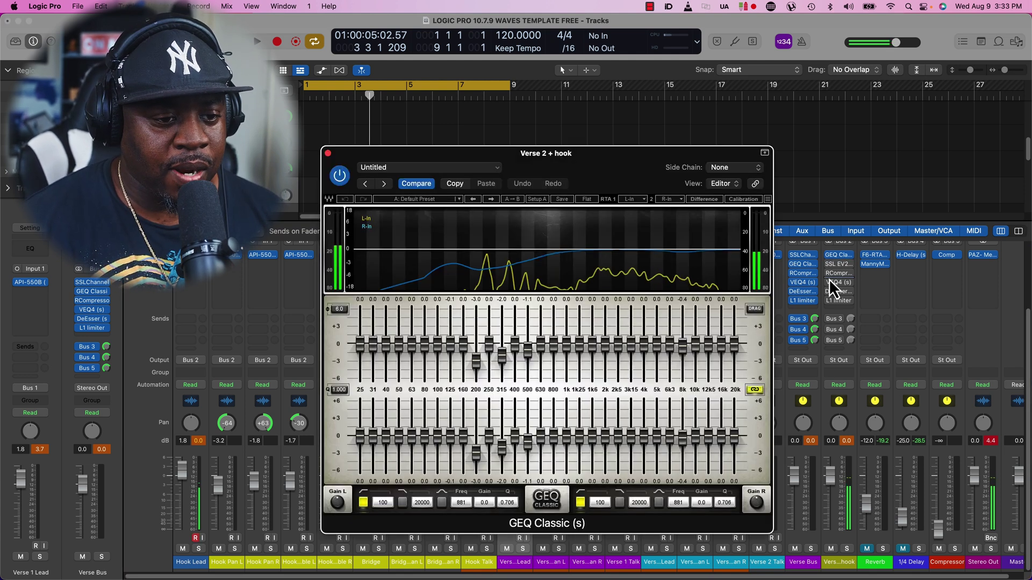
{"action": "left_click", "coordinate": [328, 154]}
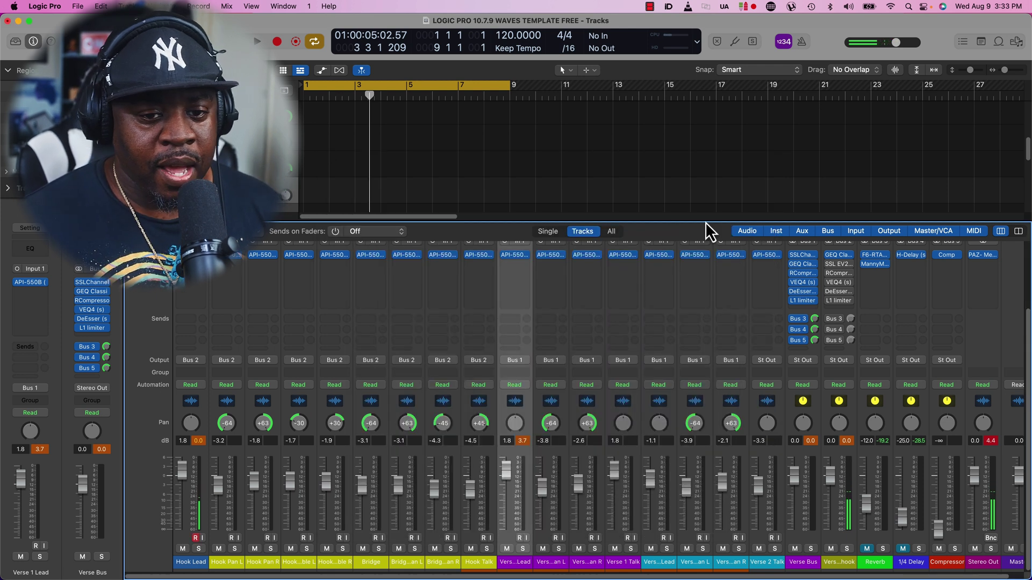
Step: Power on Verse 2 + hook's SSL EV2, lower its expander RANGE and disable ANALOG
{"action": "left_click", "coordinate": [840, 266]}
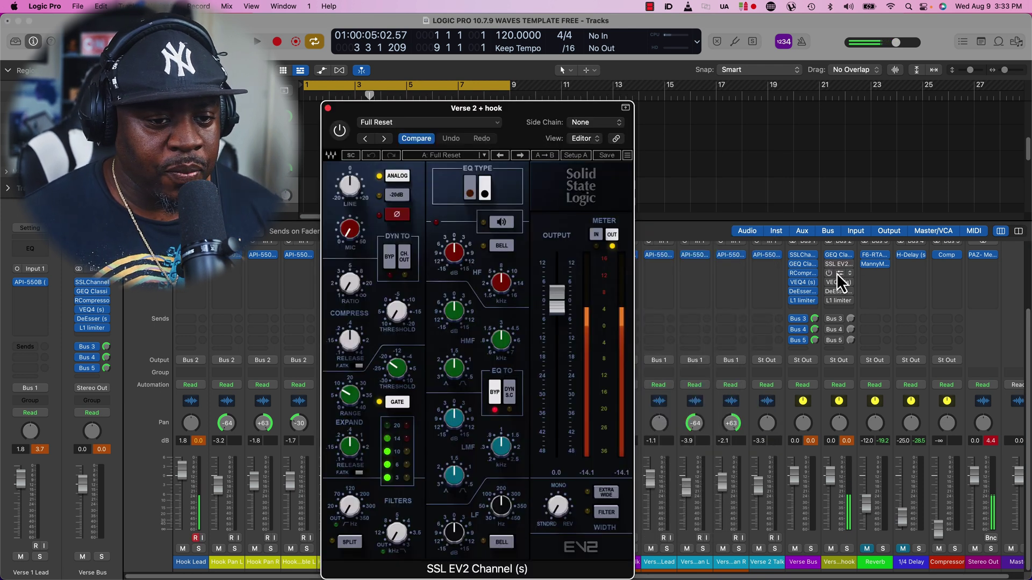
{"action": "left_click", "coordinate": [340, 132]}
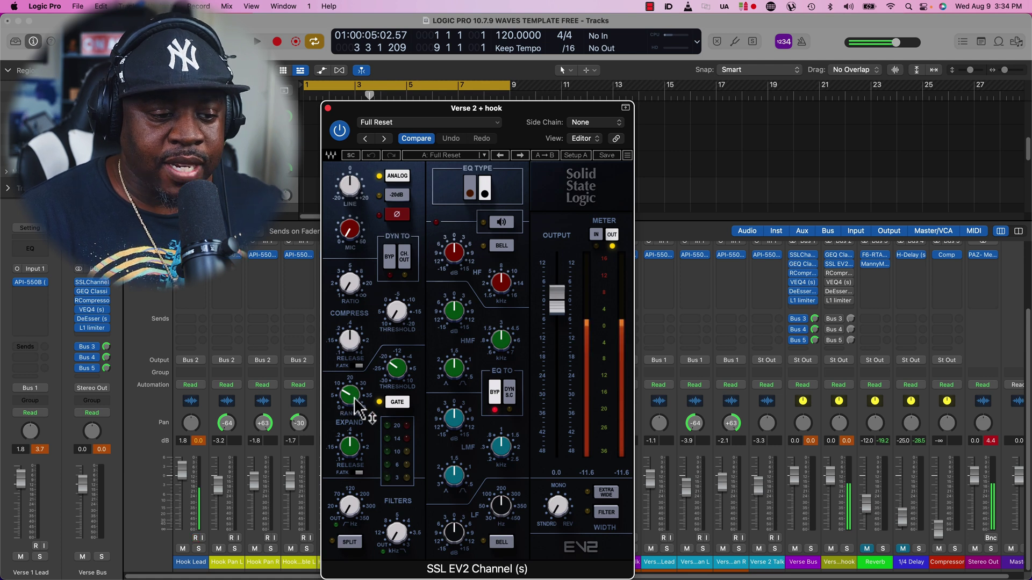
{"action": "mouse_move", "coordinate": [357, 408]}
{"action": "left_mouse_down"}
{"action": "mouse_move", "coordinate": [358, 420]}
{"action": "mouse_move", "coordinate": [350, 409]}
{"action": "left_mouse_up"}
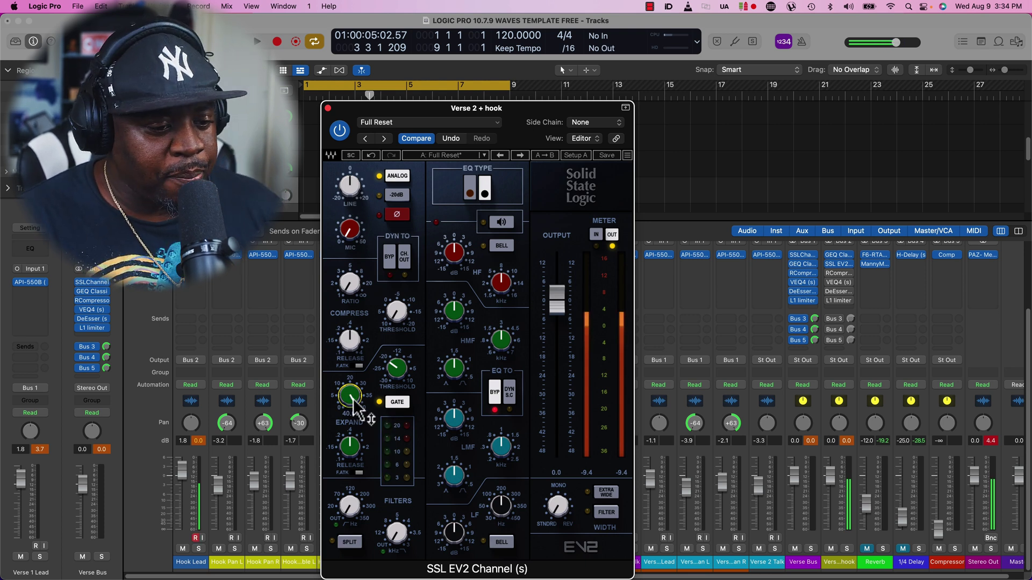
{"action": "left_click_drag", "start_coordinate": [350, 396], "coordinate": [349, 402]}
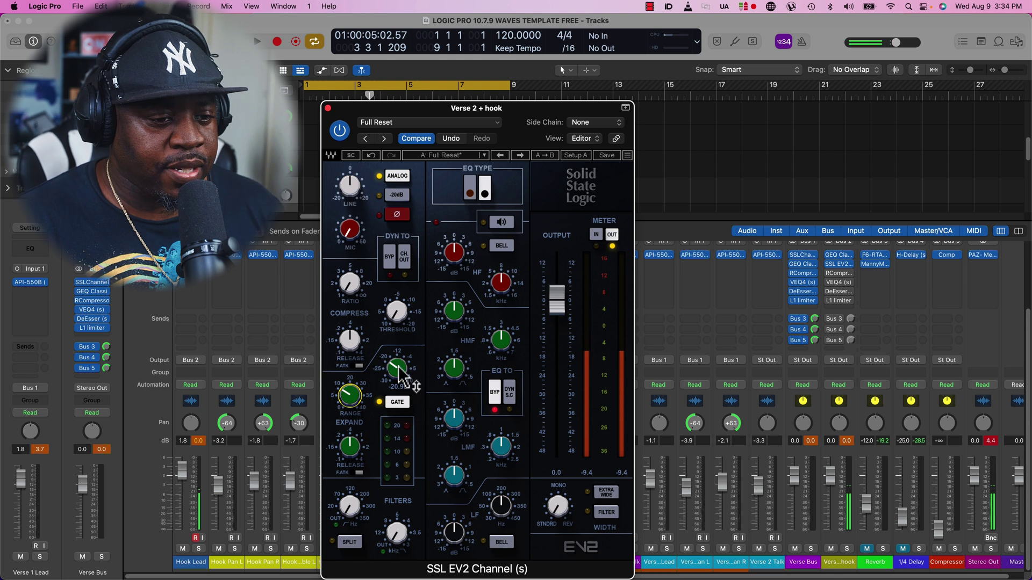
{"action": "left_click", "coordinate": [398, 177]}
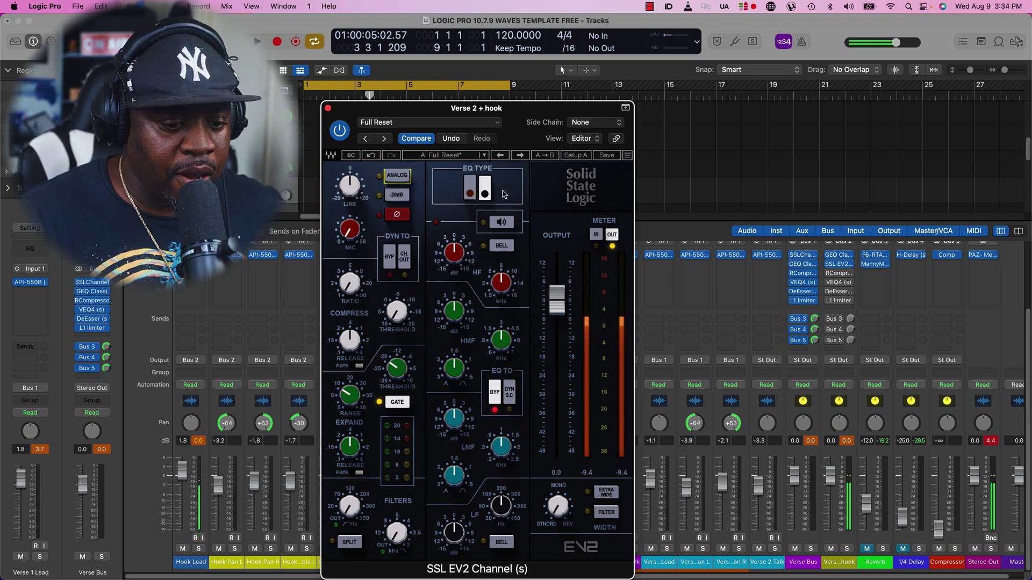
{"action": "left_click", "coordinate": [328, 109]}
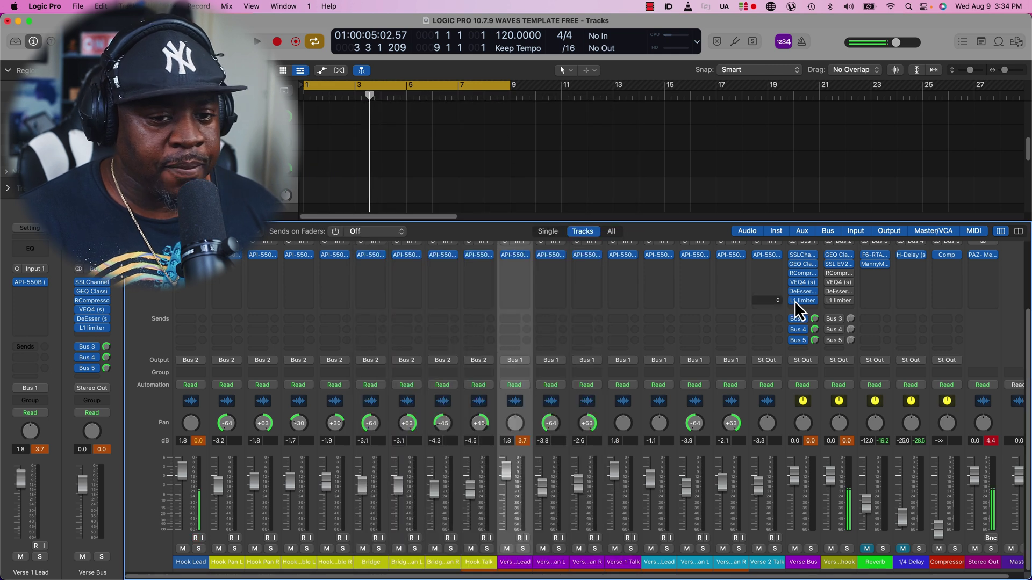
{"action": "left_click", "coordinate": [840, 273]}
Step: Enable the Verse 2 + hook RCompressor and lift its Thresh to -33.5 dB
{"action": "left_click", "coordinate": [342, 179]}
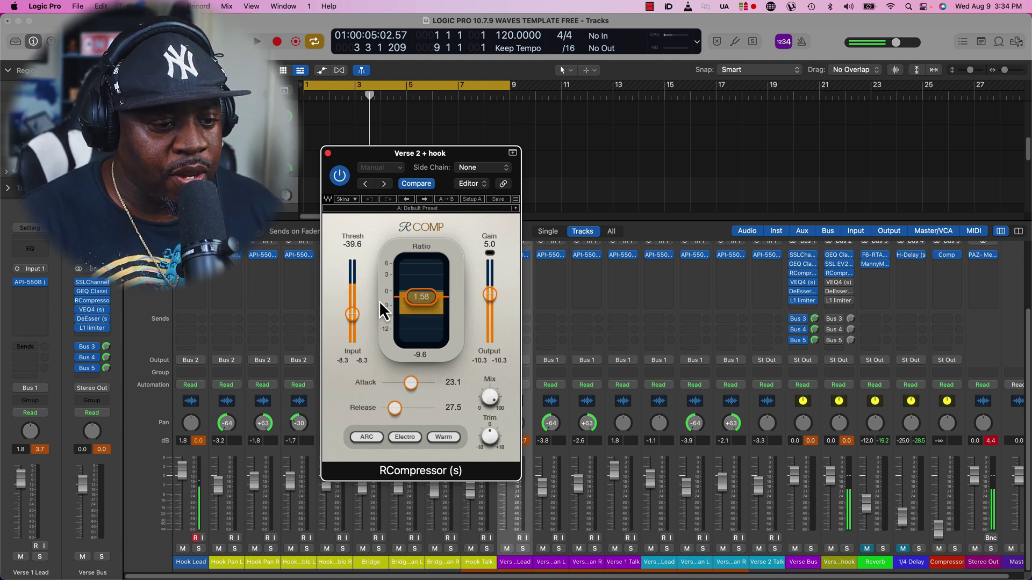
{"action": "left_click_drag", "start_coordinate": [352, 314], "coordinate": [352, 308]}
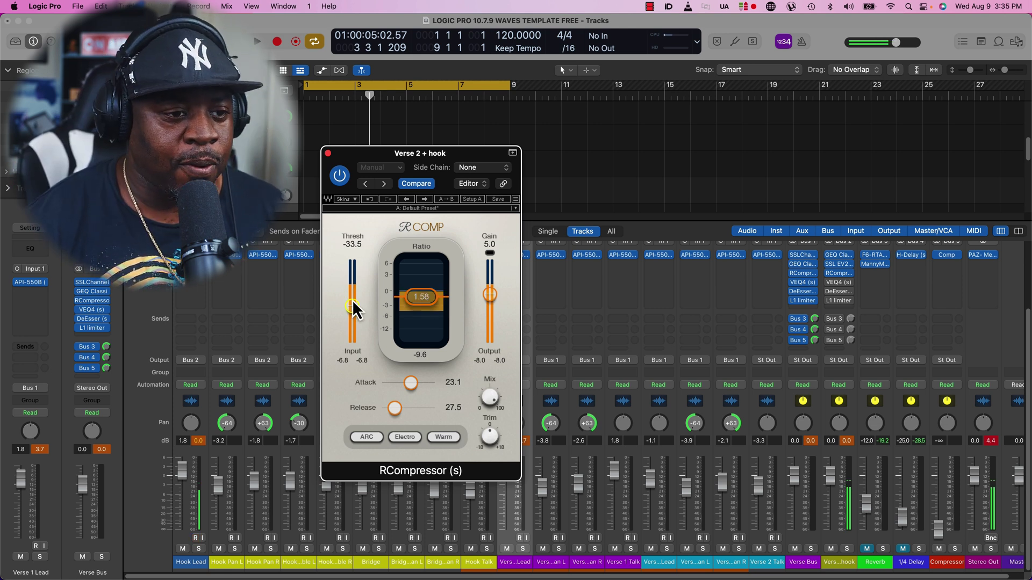
{"action": "left_click", "coordinate": [328, 154]}
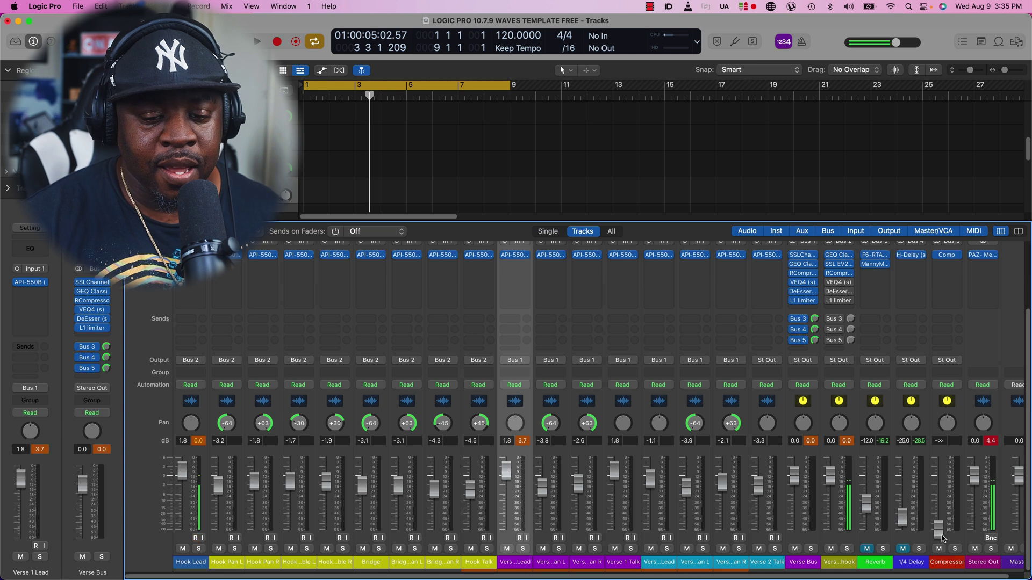
Step: Raise the Compressor aux fader from -∞ to around -20 dB
{"action": "left_click_drag", "start_coordinate": [942, 531], "coordinate": [942, 529]}
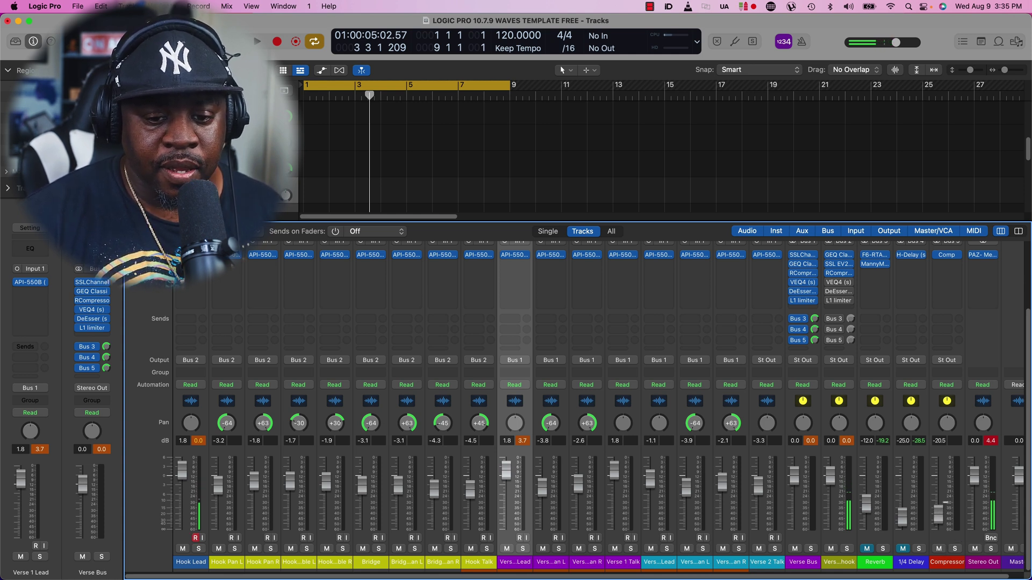
{"action": "left_click_drag", "start_coordinate": [939, 509], "coordinate": [938, 509]}
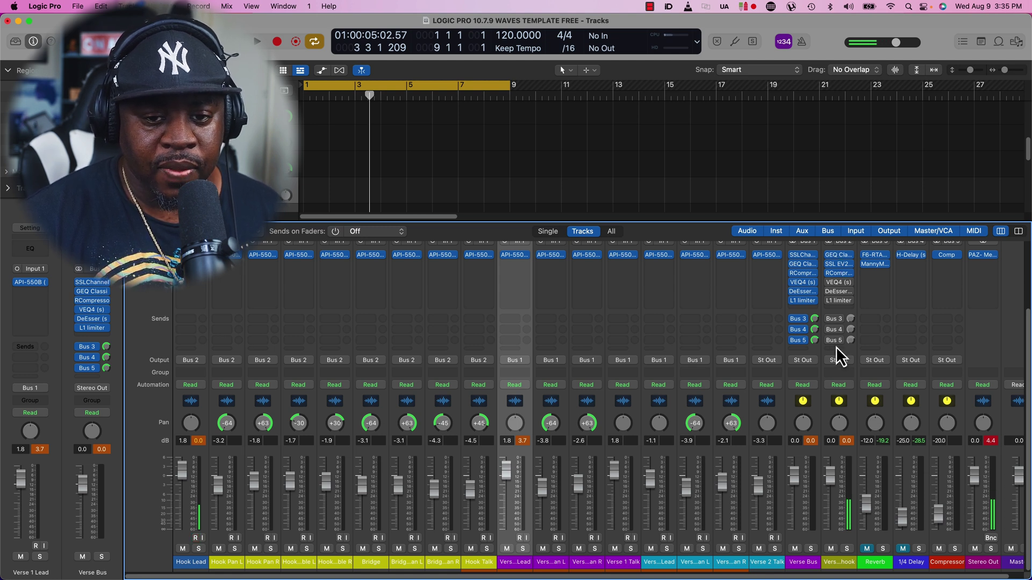
{"action": "scroll", "coordinate": [940, 348], "scroll_direction": "up", "scroll_amount": 1}
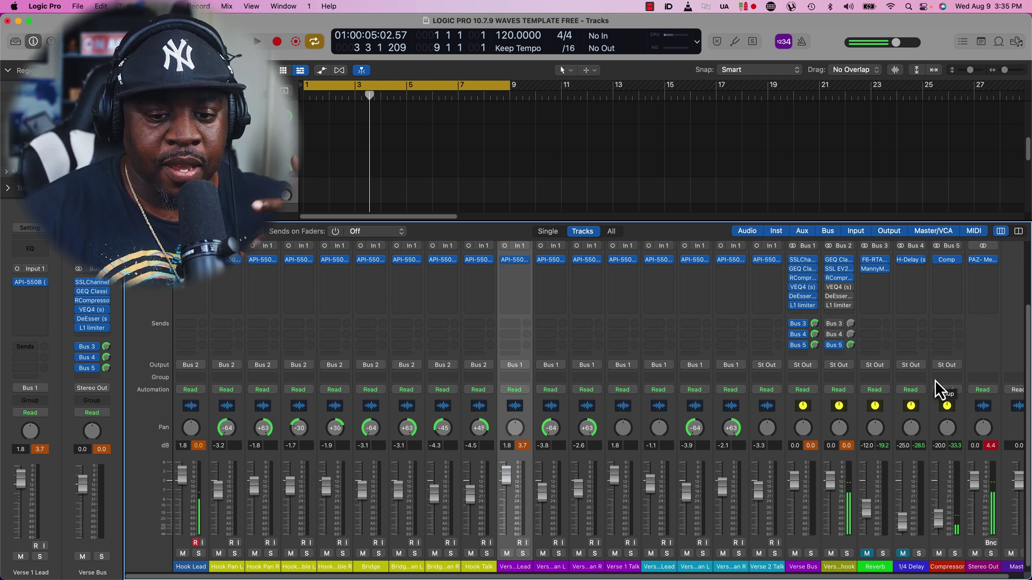
{"action": "left_click", "coordinate": [947, 259]}
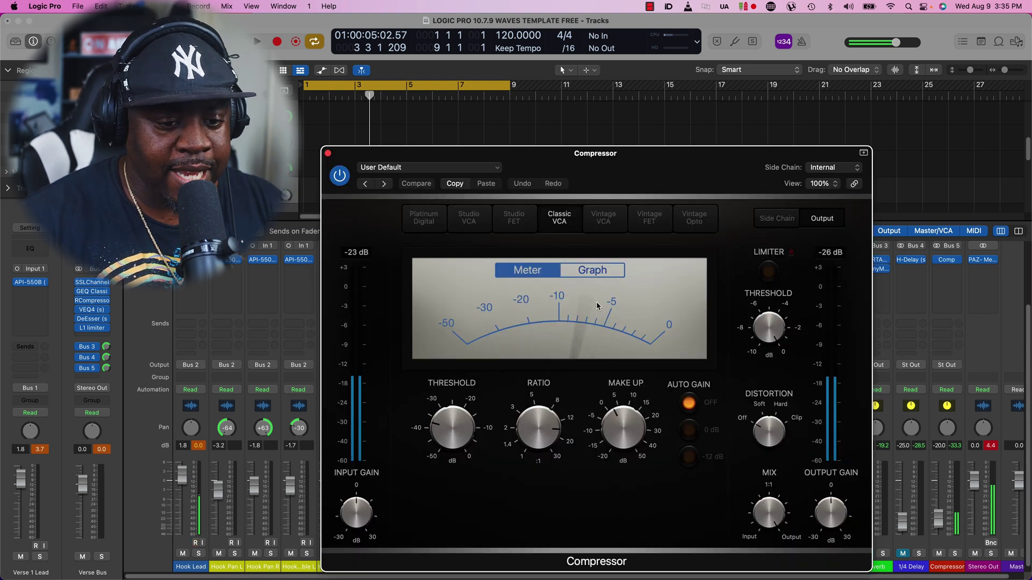
Step: Back the Compressor plugin's Distortion toward Off, close it, and pull the Compressor fader to -∞
{"action": "mouse_move", "coordinate": [567, 411]}
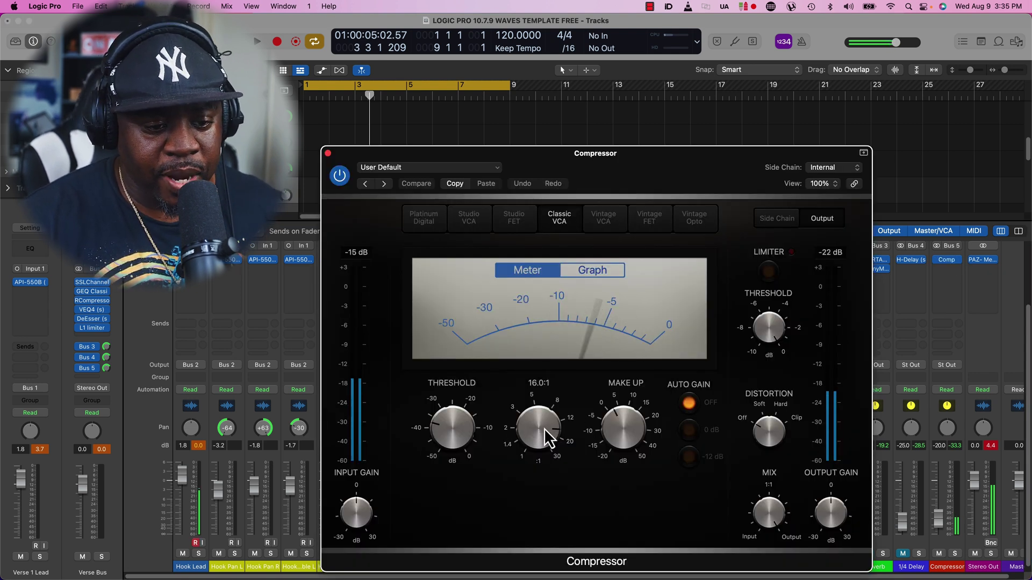
{"action": "mouse_move", "coordinate": [469, 417]}
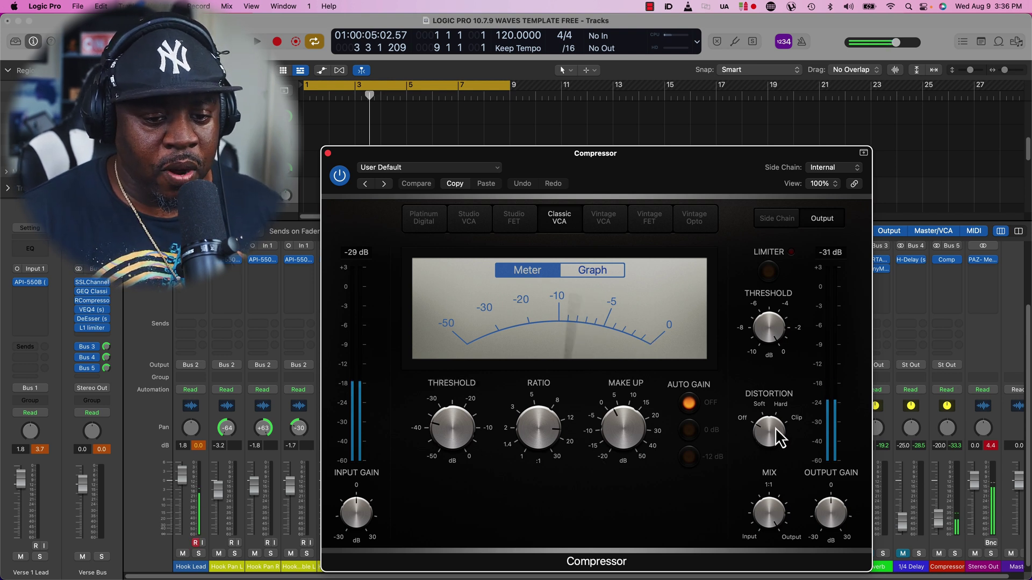
{"action": "left_click_drag", "start_coordinate": [775, 427], "coordinate": [783, 426]}
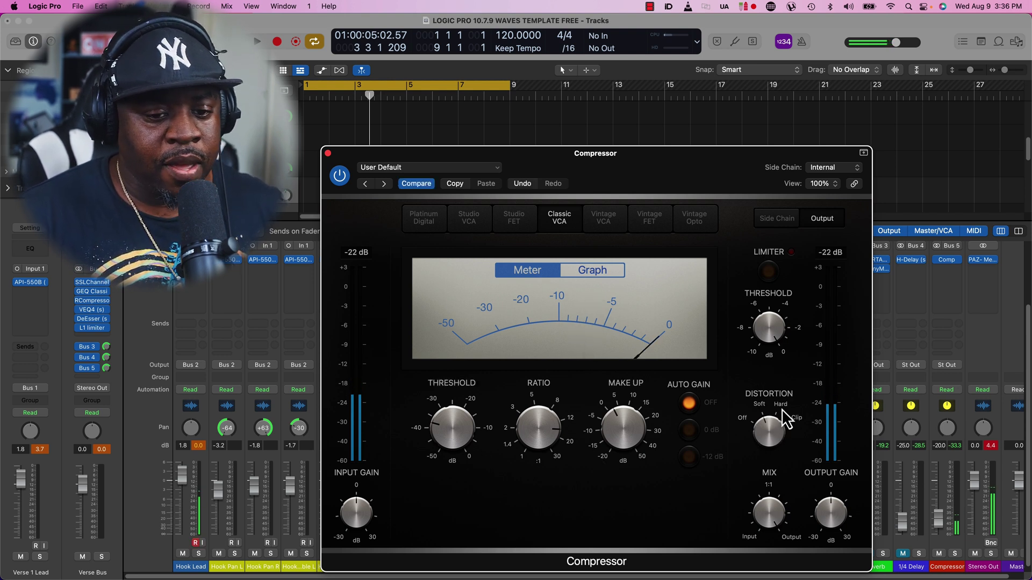
{"action": "left_click_drag", "start_coordinate": [778, 407], "coordinate": [762, 455]}
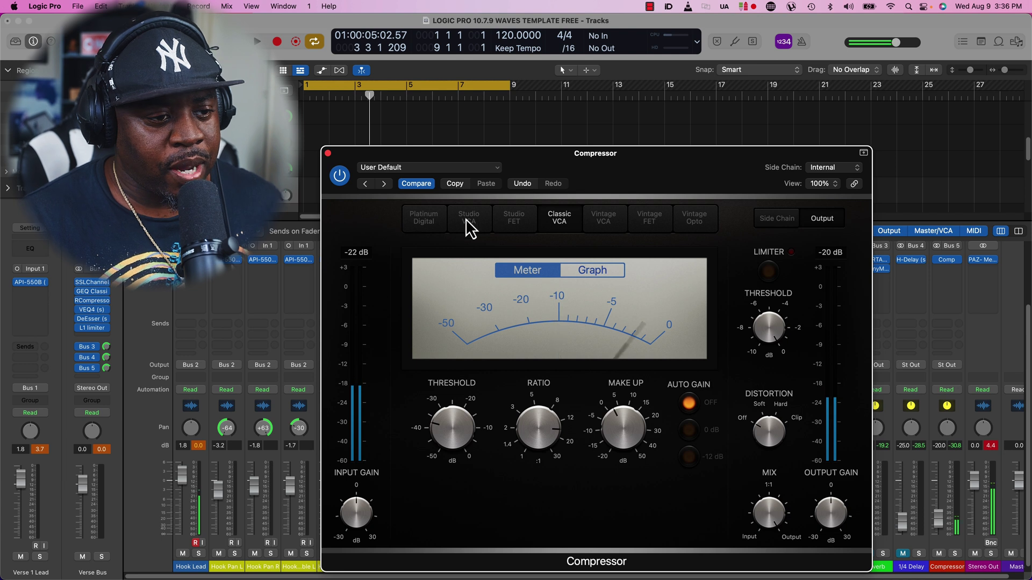
{"action": "left_click", "coordinate": [328, 153]}
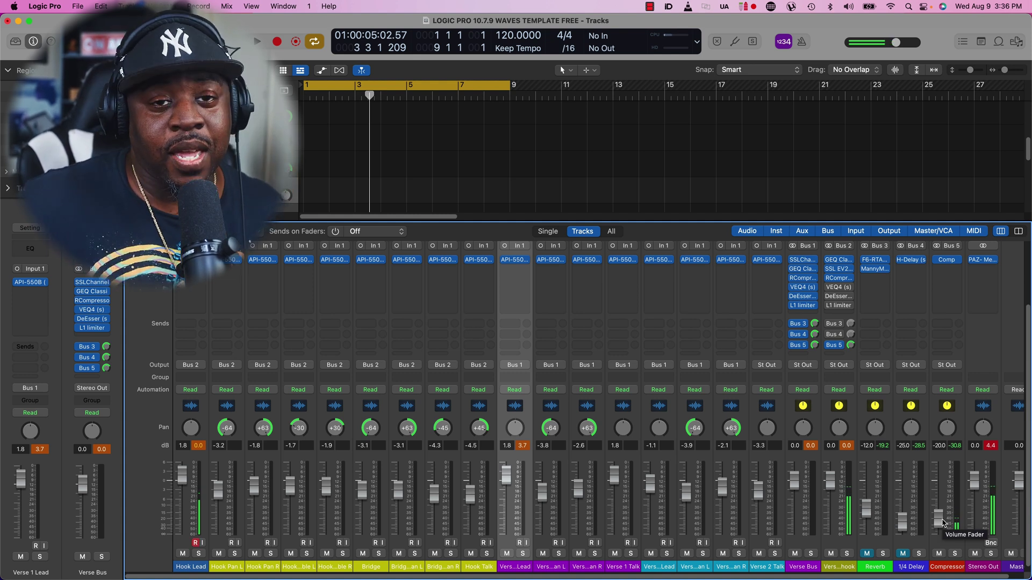
{"action": "left_click_drag", "start_coordinate": [943, 522], "coordinate": [941, 576]}
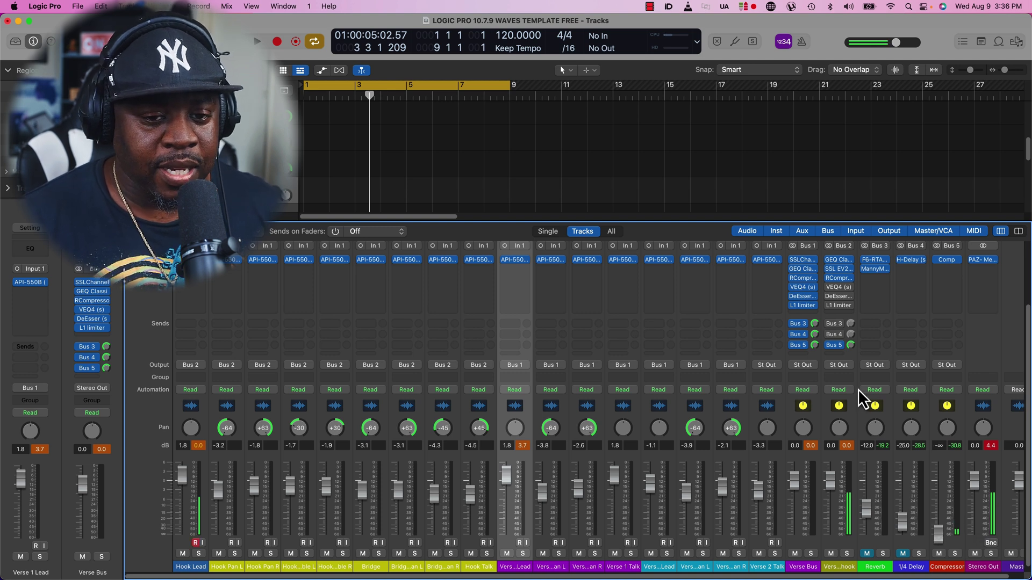
Step: Boost the Verse 2 + hook VEQ4 high-frequency gain toward 2.4 dB
{"action": "left_click", "coordinate": [842, 288]}
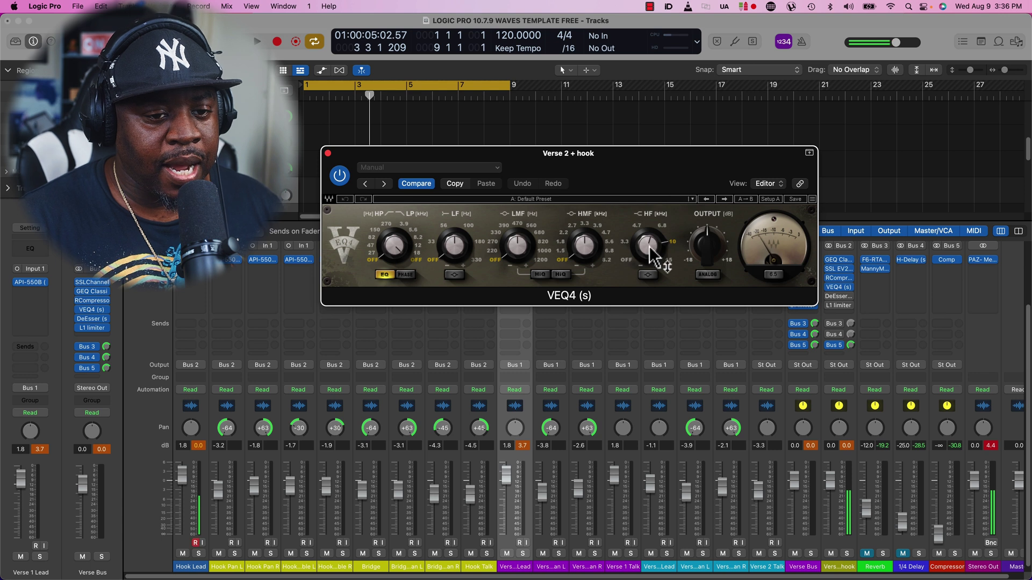
{"action": "left_click_drag", "start_coordinate": [648, 245], "coordinate": [649, 237]}
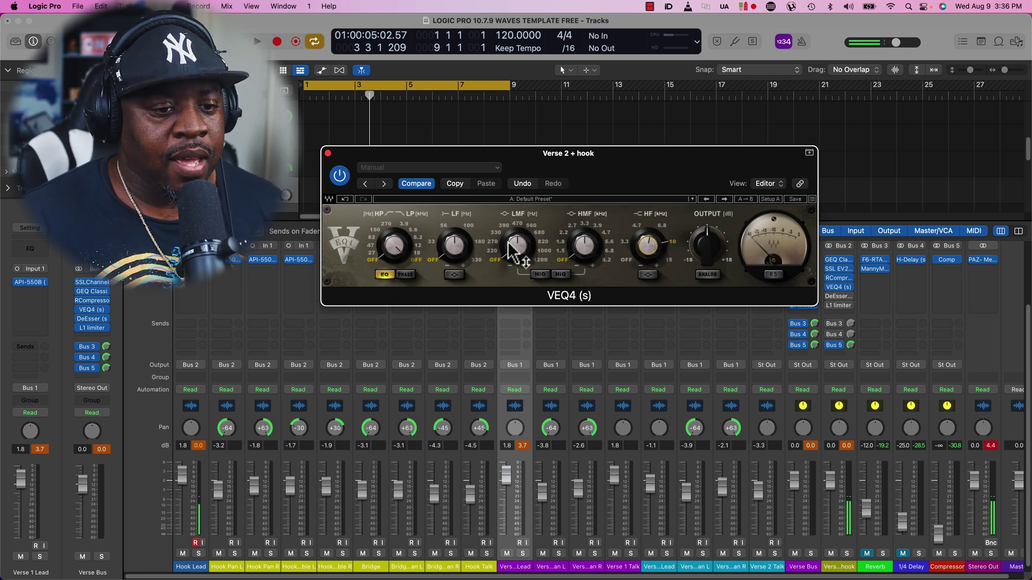
{"action": "left_click", "coordinate": [328, 154]}
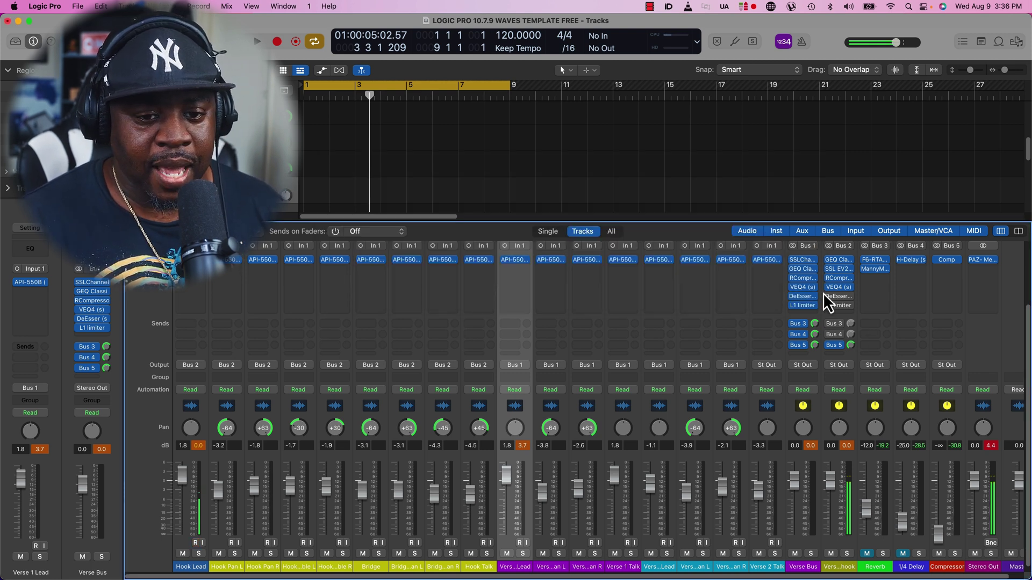
Step: Move the Verse 2 + hook DeEsser threshold from -45.9 up to about -42.9 dB
{"action": "left_click", "coordinate": [841, 297]}
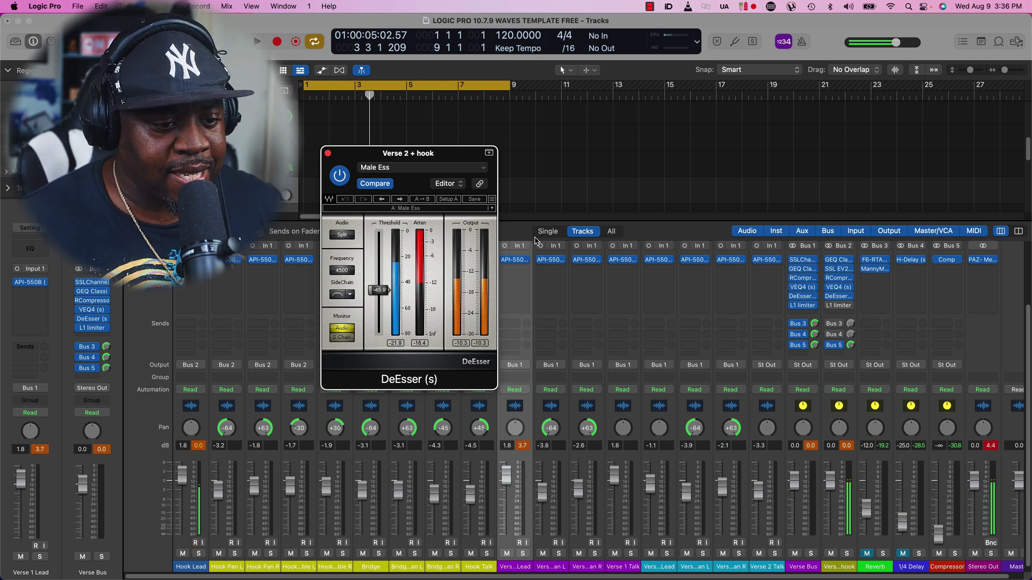
{"action": "left_click_drag", "start_coordinate": [379, 289], "coordinate": [381, 291]}
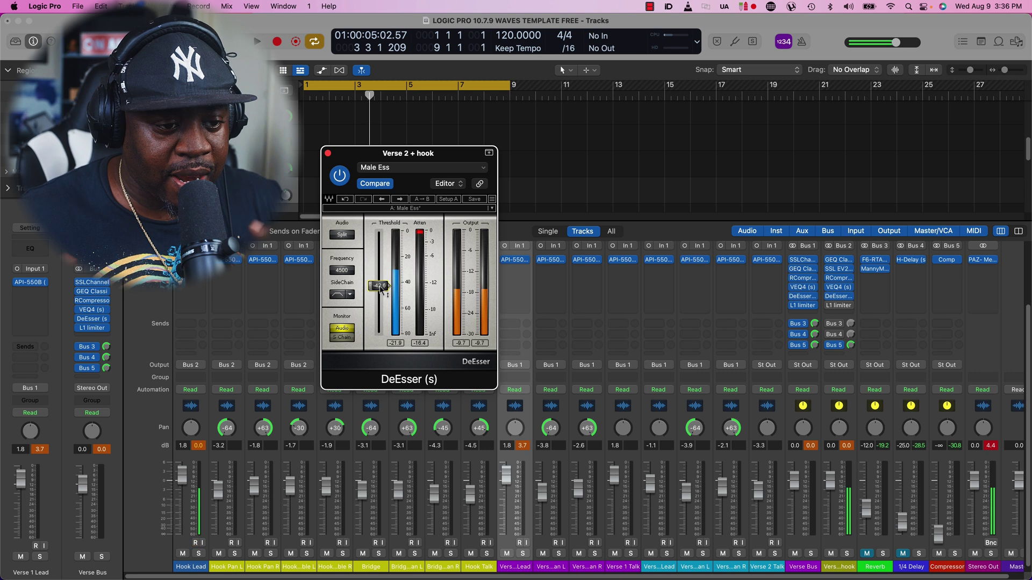
{"action": "left_click", "coordinate": [327, 154]}
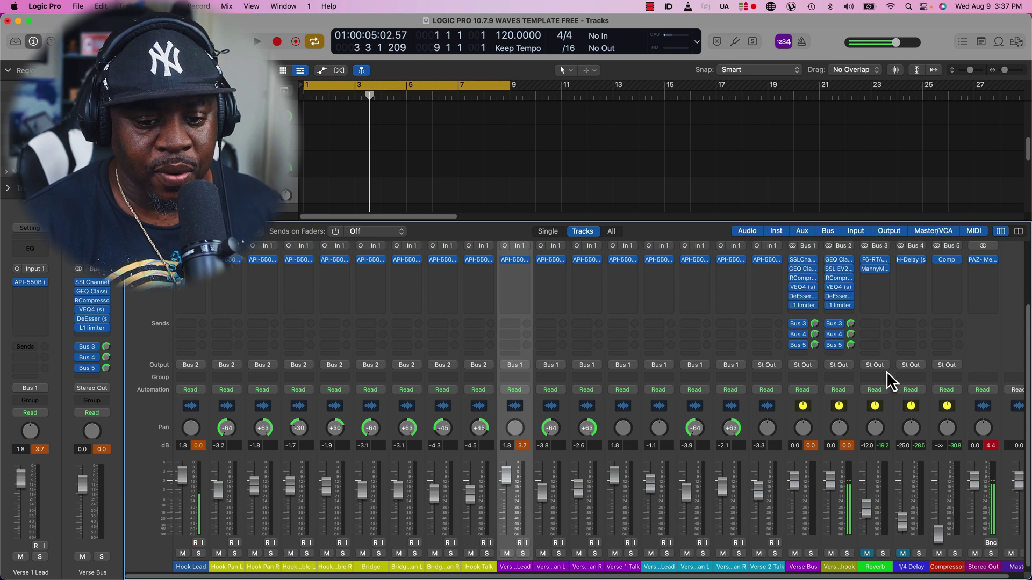
{"action": "left_click", "coordinate": [867, 553]}
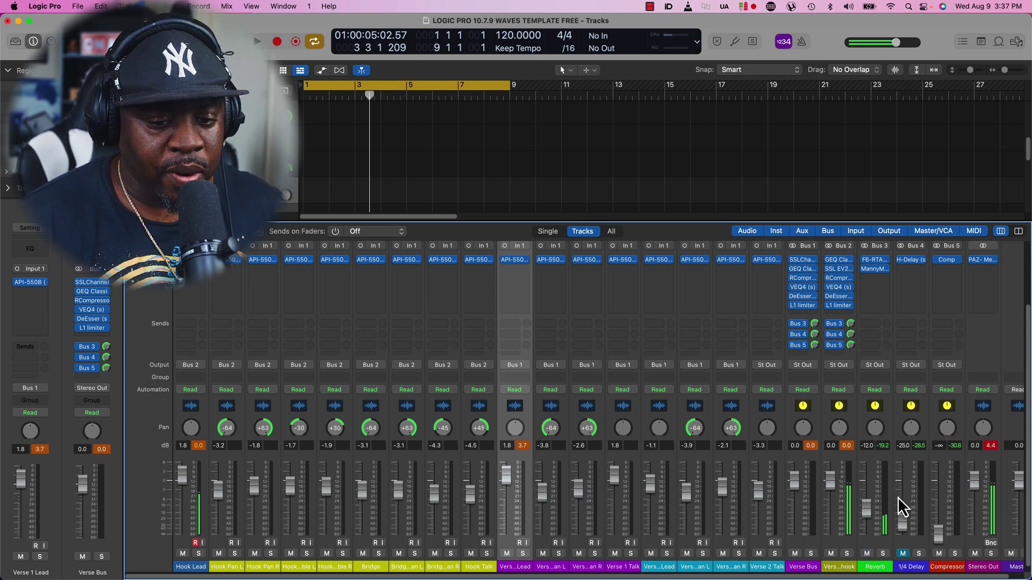
Step: Bring the Reverb return down to about -17 dB and unmute the 1/4 Delay return
{"action": "left_click_drag", "start_coordinate": [867, 514], "coordinate": [867, 525]}
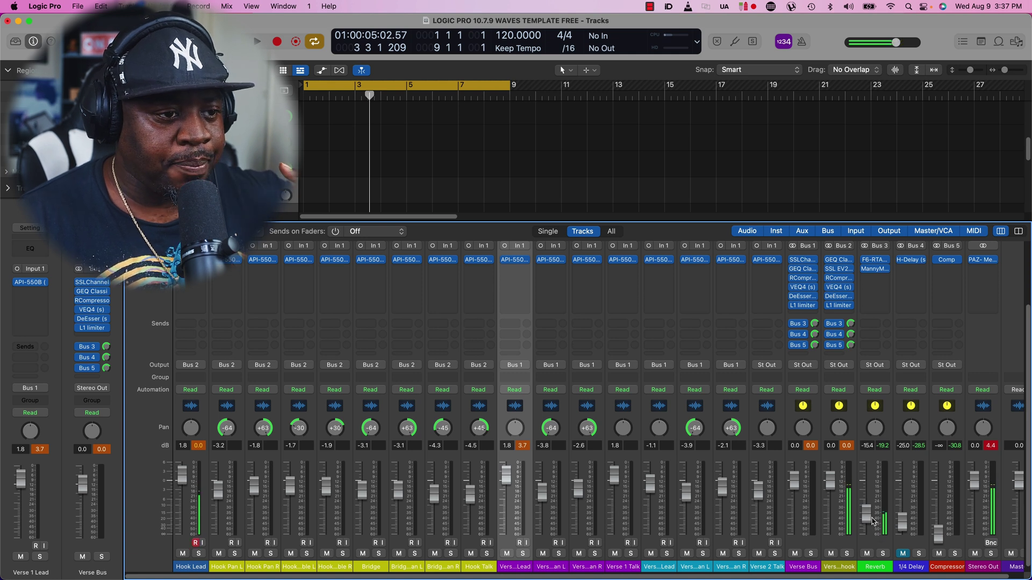
{"action": "left_click_drag", "start_coordinate": [871, 520], "coordinate": [869, 524]}
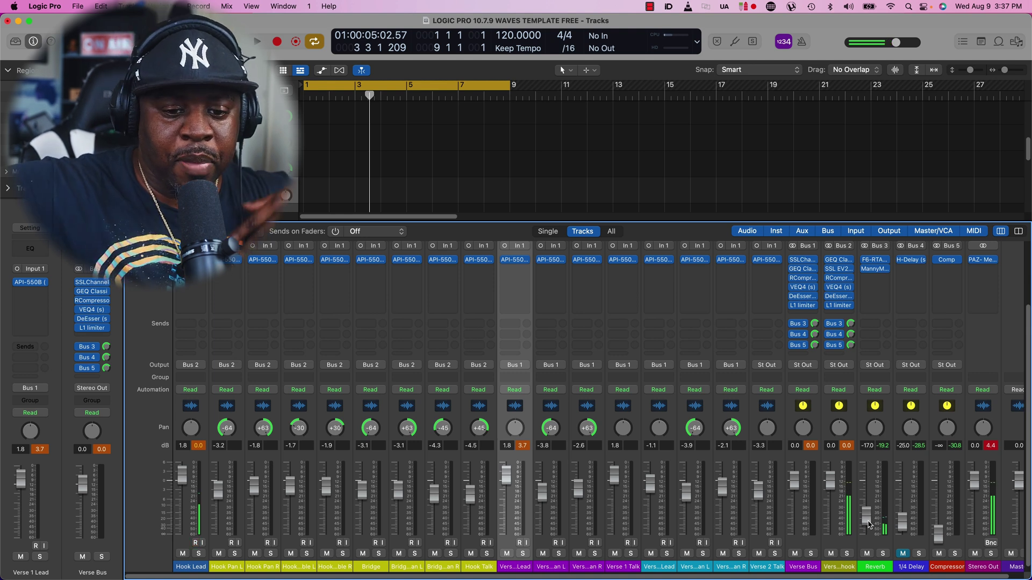
{"action": "left_click_drag", "start_coordinate": [868, 523], "coordinate": [867, 527]}
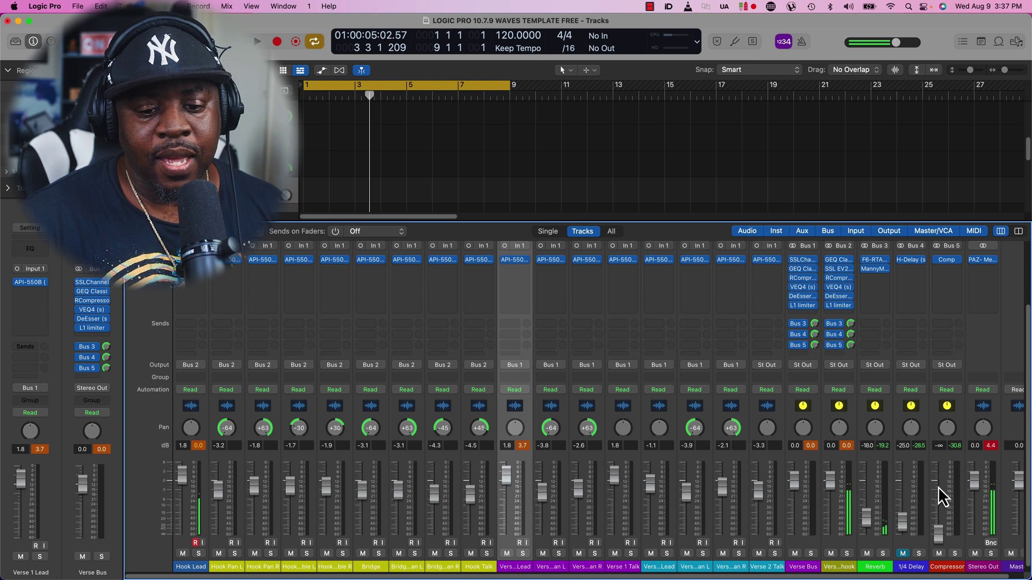
{"action": "left_click", "coordinate": [904, 555]}
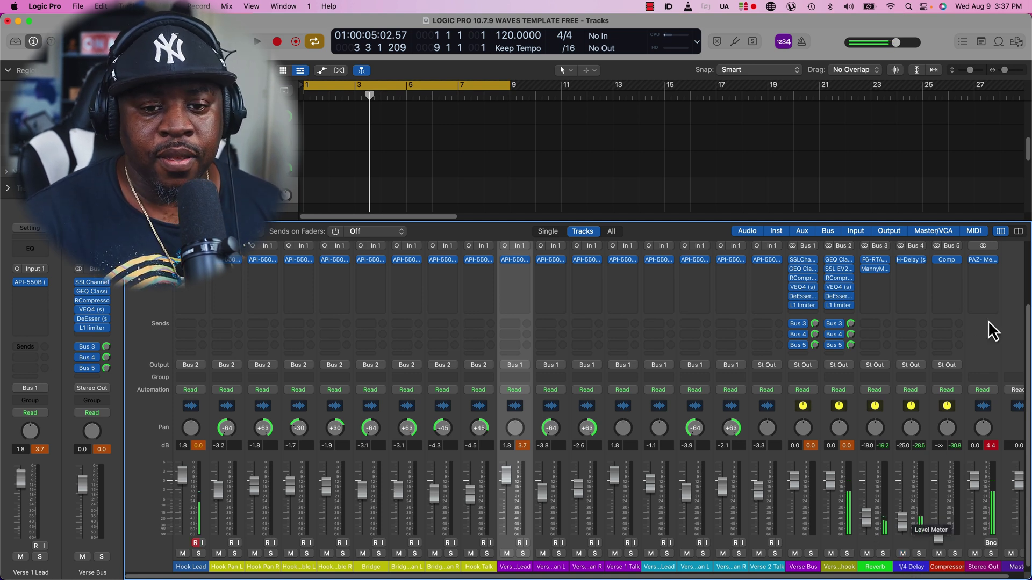
{"action": "left_click", "coordinate": [912, 261]}
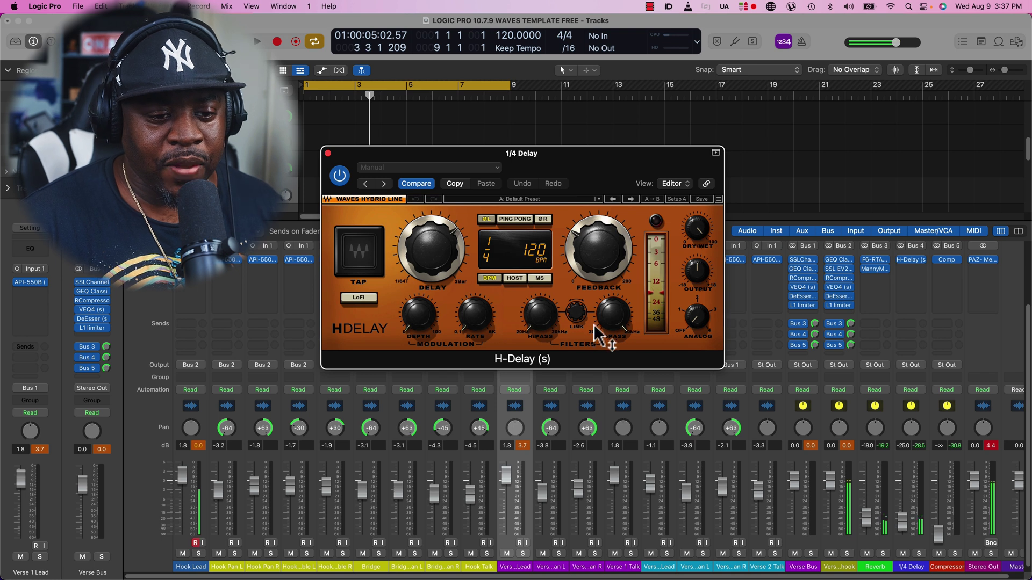
{"action": "mouse_move", "coordinate": [609, 324]}
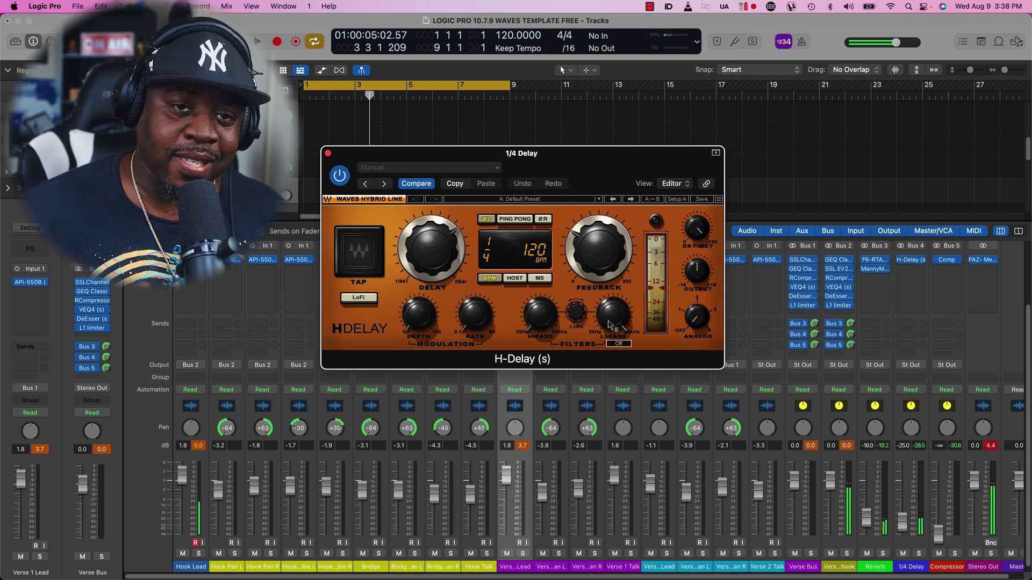
{"action": "left_click", "coordinate": [328, 154]}
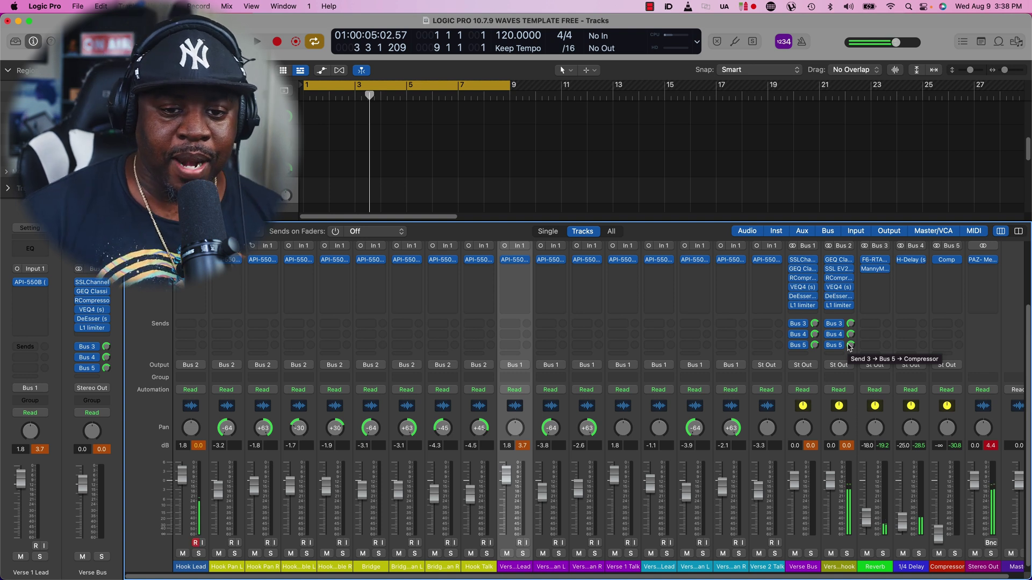
Step: On the Reverb's F6-RTA, set band 6 to 5378 Hz and the low cut to 500 Hz
{"action": "left_click", "coordinate": [874, 262]}
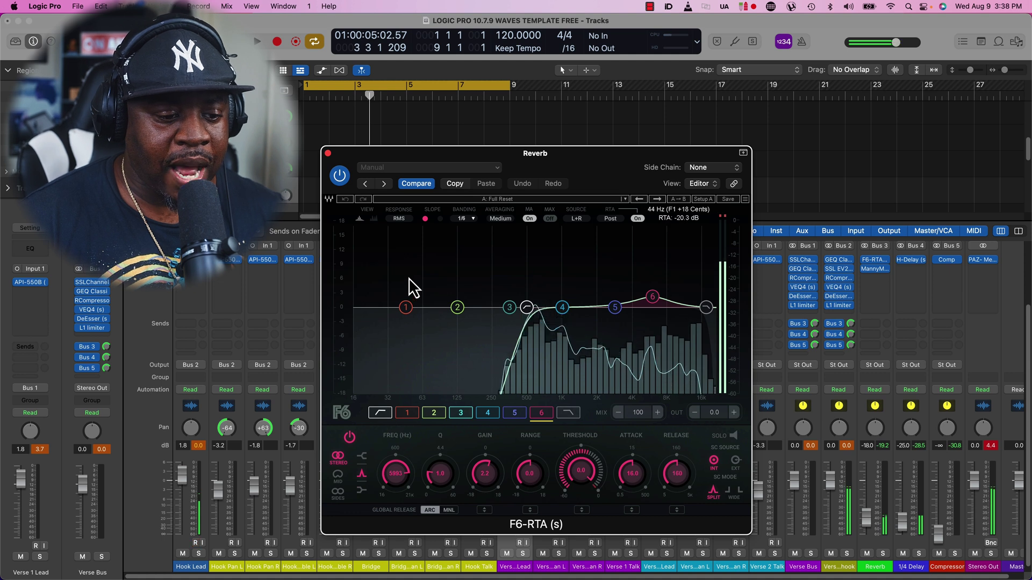
{"action": "mouse_move", "coordinate": [396, 475]}
{"action": "left_mouse_down"}
{"action": "mouse_move", "coordinate": [396, 490]}
{"action": "mouse_move", "coordinate": [396, 478]}
{"action": "left_mouse_up"}
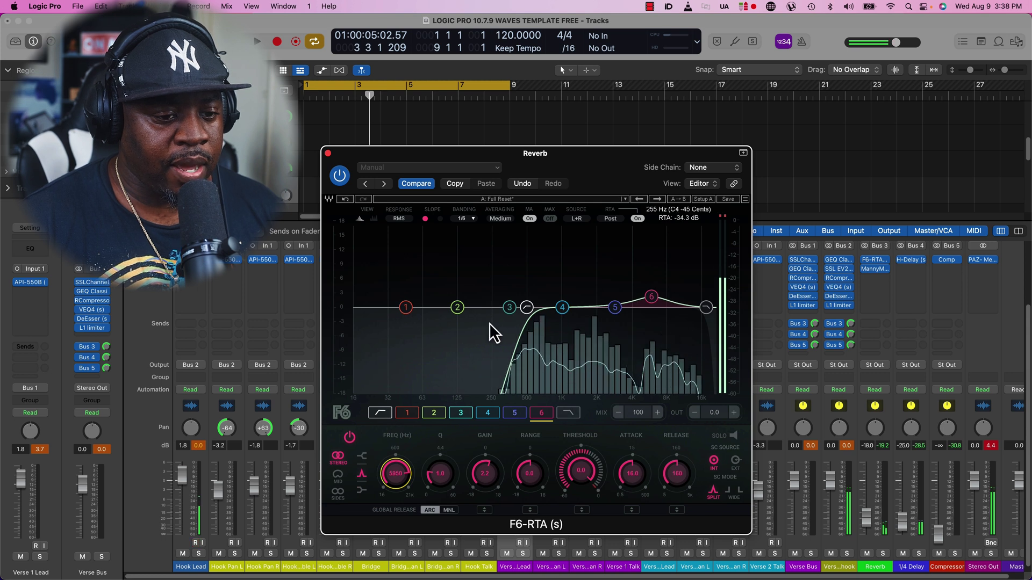
{"action": "left_click", "coordinate": [527, 307]}
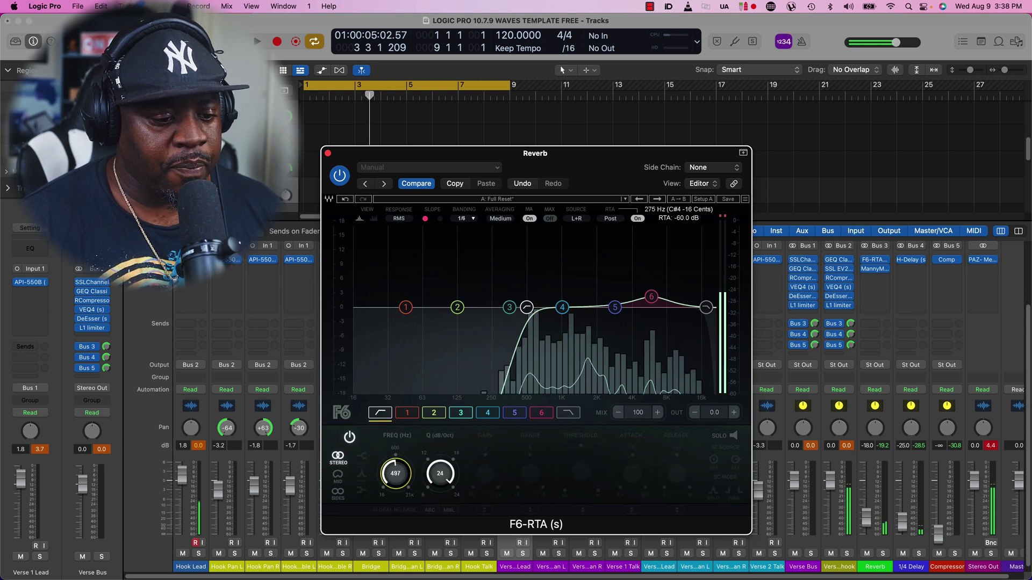
{"action": "left_click_drag", "start_coordinate": [528, 308], "coordinate": [528, 308]}
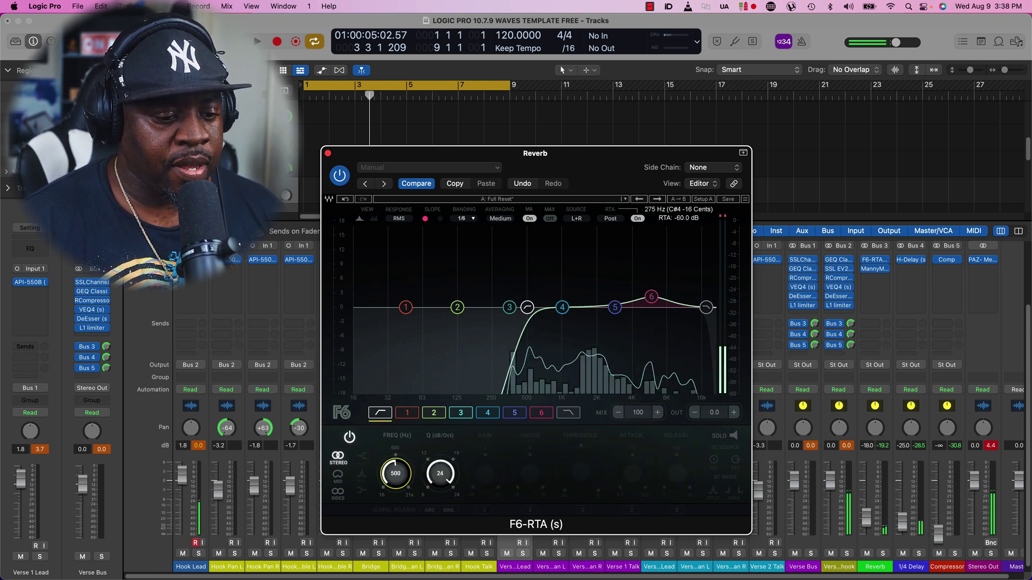
{"action": "left_click", "coordinate": [328, 154]}
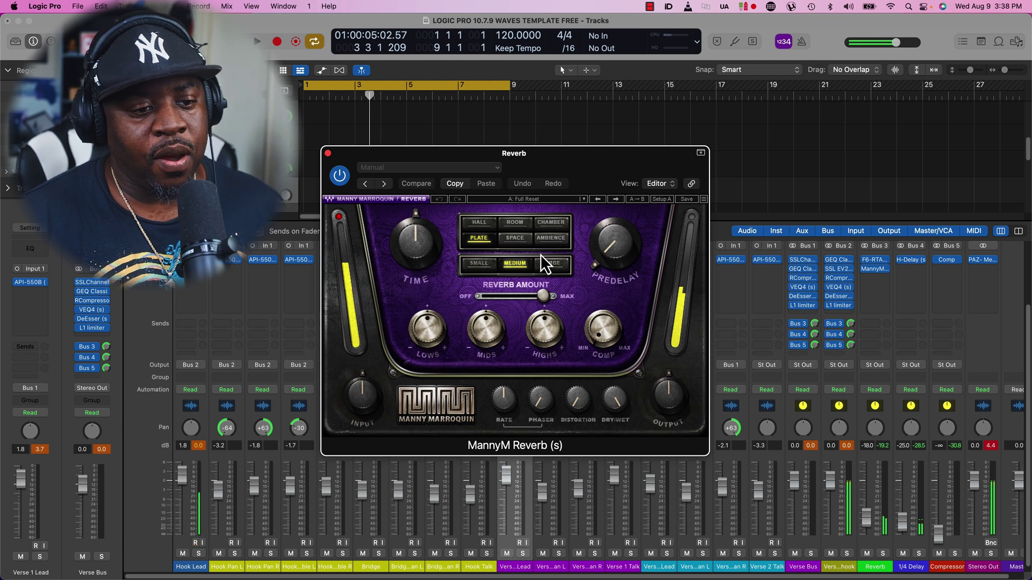
Step: Switch the Reverb return's MannyM Reverb from plate to hall, comparing another type
{"action": "left_click", "coordinate": [479, 223]}
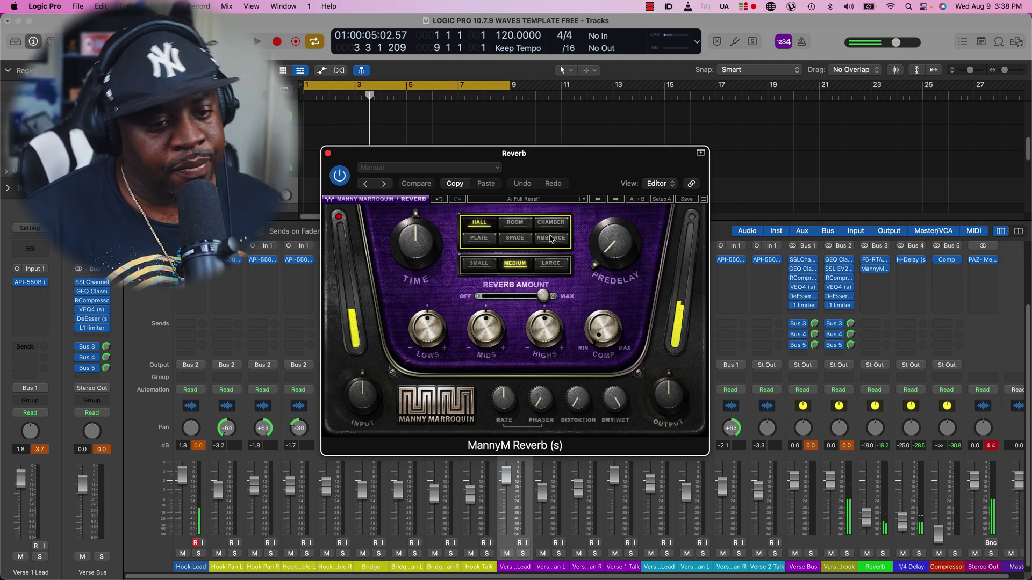
{"action": "left_click", "coordinate": [480, 239]}
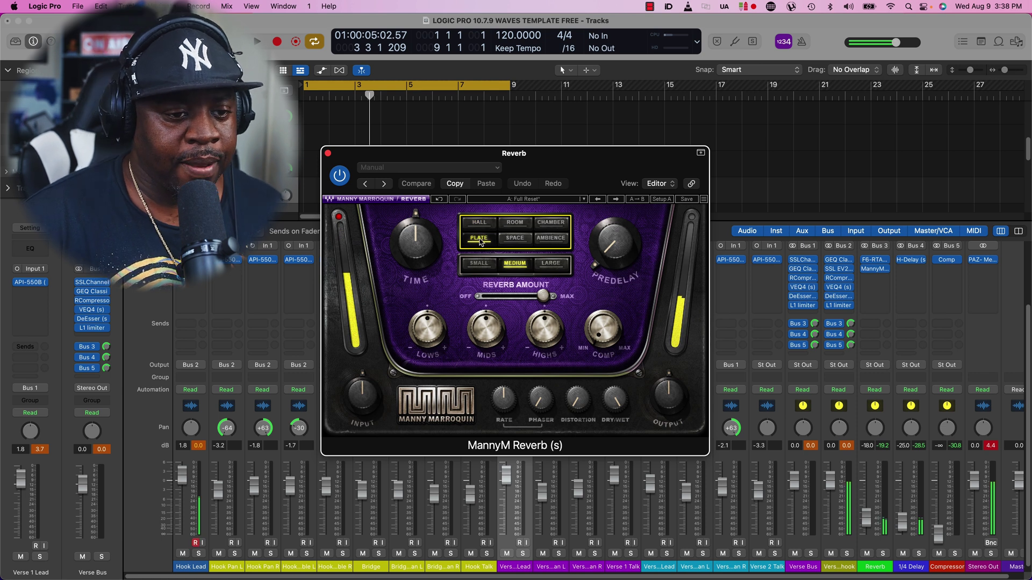
{"action": "left_click", "coordinate": [327, 153]}
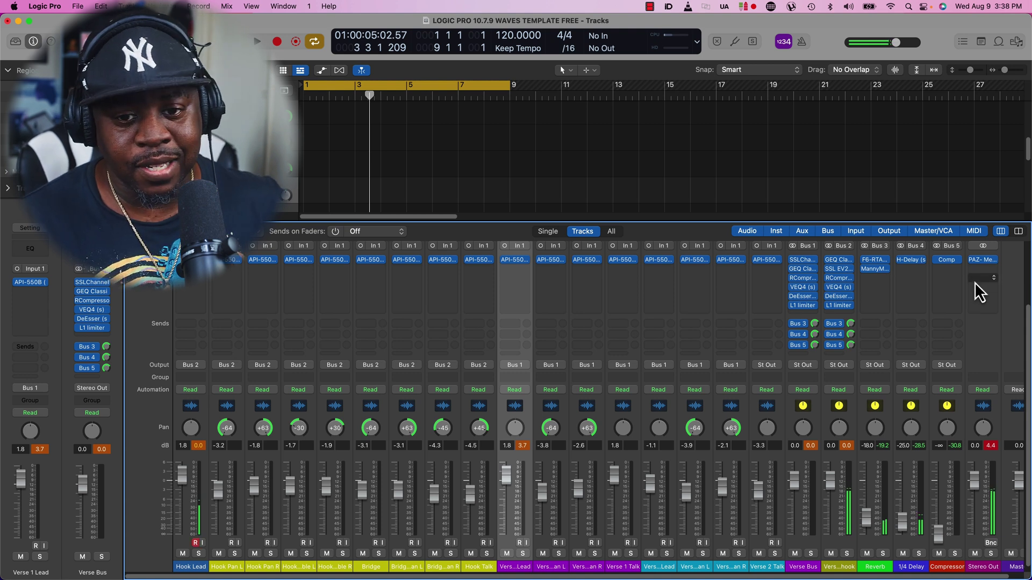
Step: Open the PAZ-Meters plug-in window on the Stereo Out channel strip
{"action": "left_click", "coordinate": [982, 260]}
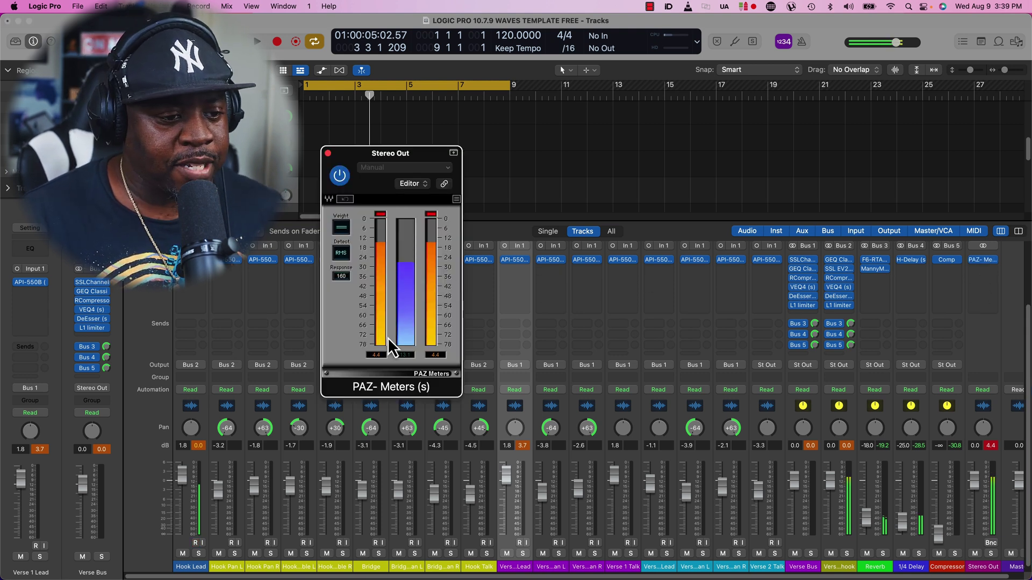